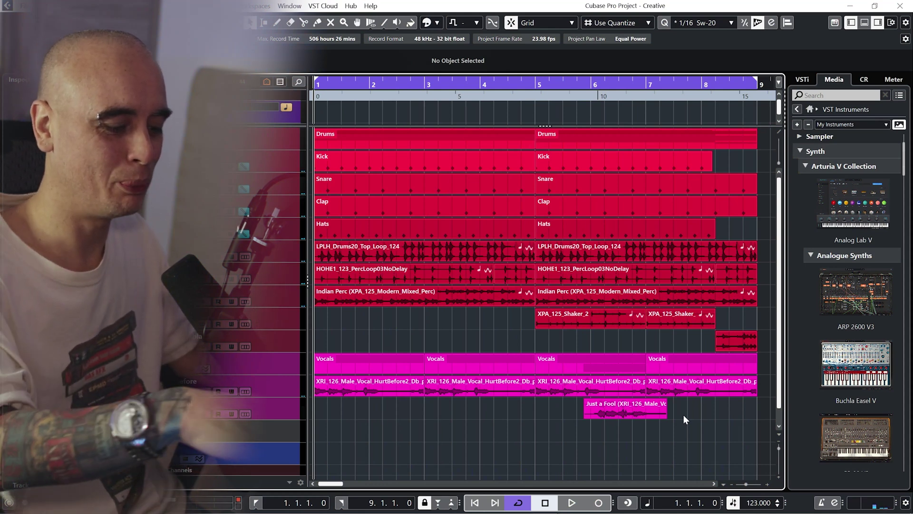
# Play the project, stop it, return to the start, and play again from bar 1
pyautogui.press('space')
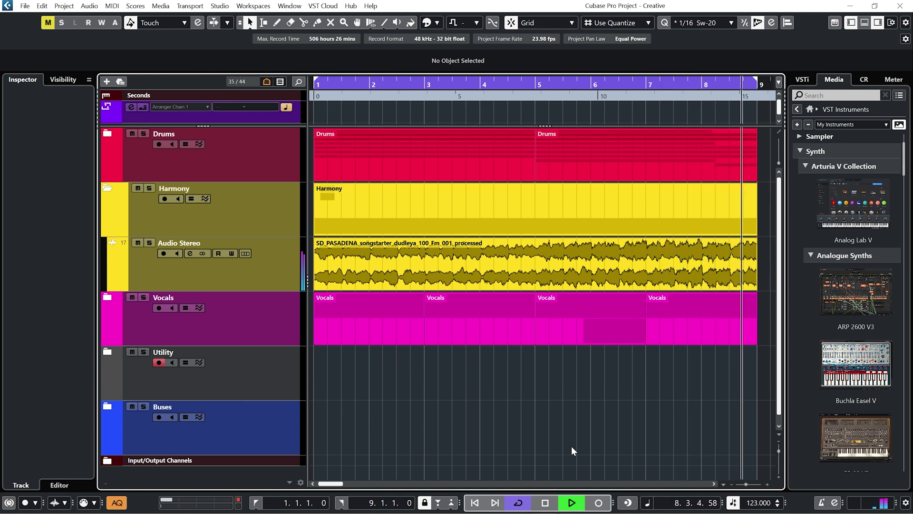
pyautogui.press('space')
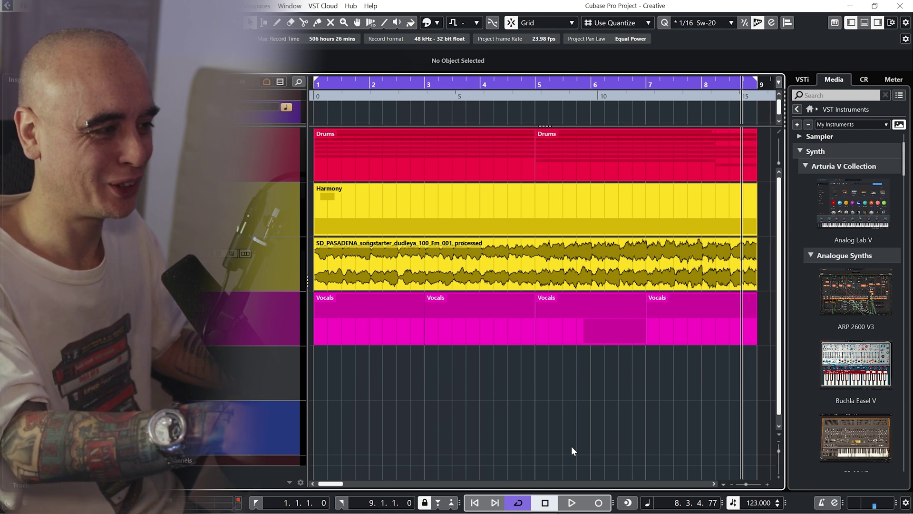
pyautogui.press('Home')
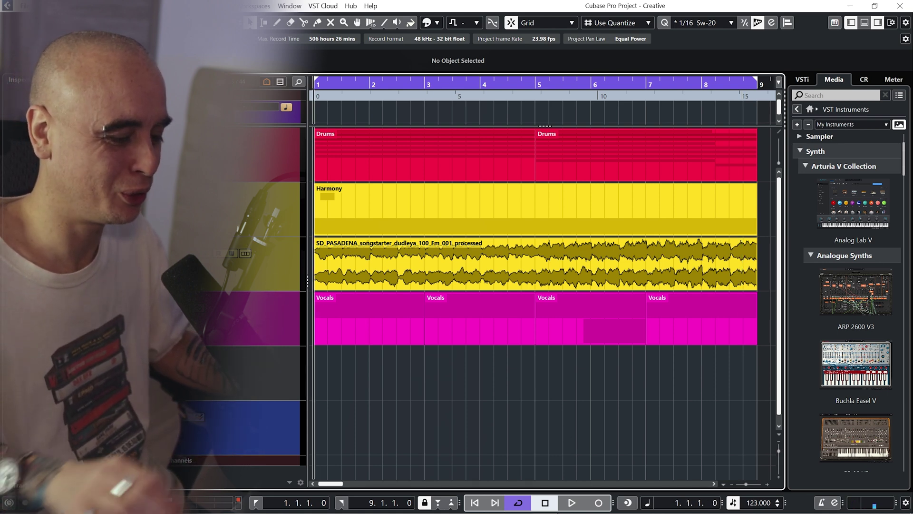
pyautogui.press('space')
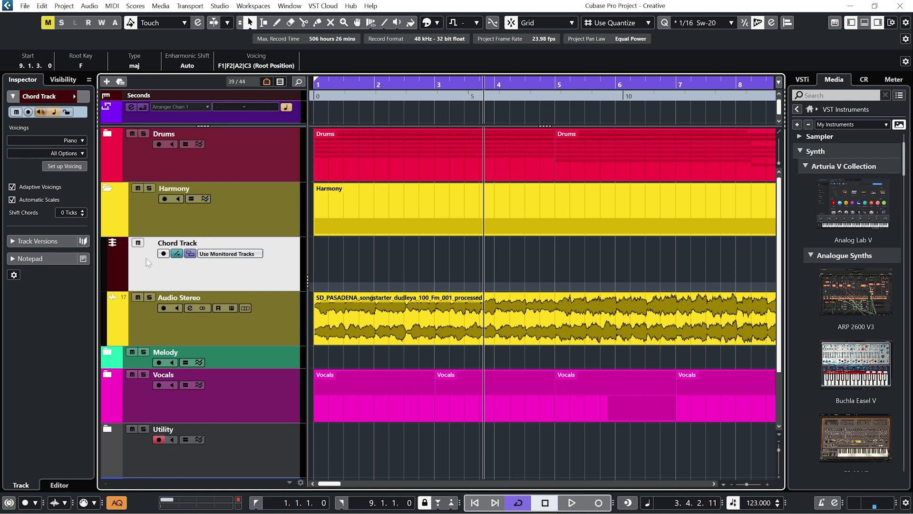
# Drag the Audio Stereo loop event onto the Chord Track to detect its chords
pyautogui.click(403, 315)
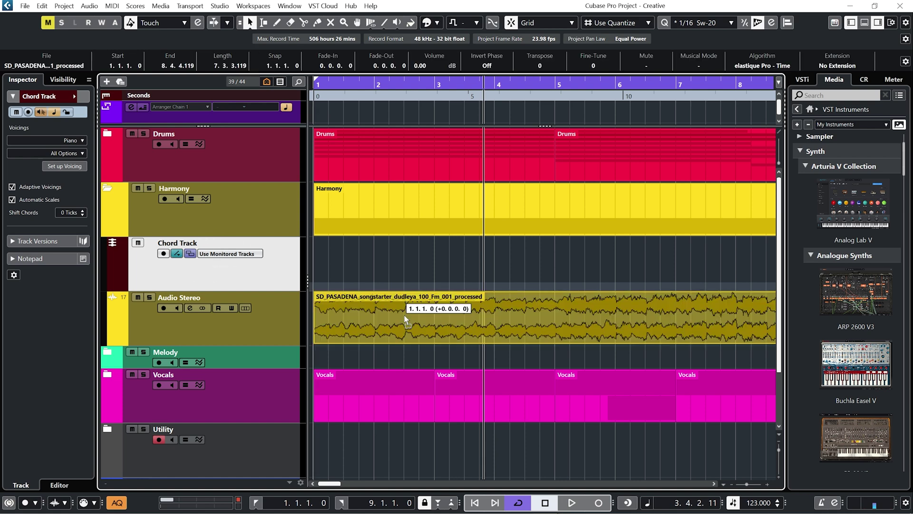
pyautogui.moveTo(405, 319); pyautogui.dragTo(398, 267)
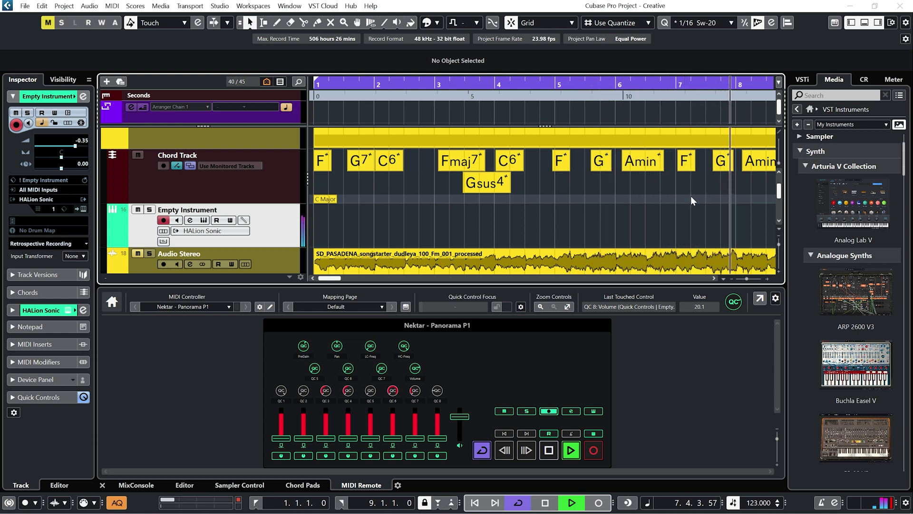
# Mute the Empty Instrument track, audition the detected chords, and move Fmaj7 one grid step earlier
pyautogui.press('space')
pyautogui.press('KP_Decimal')
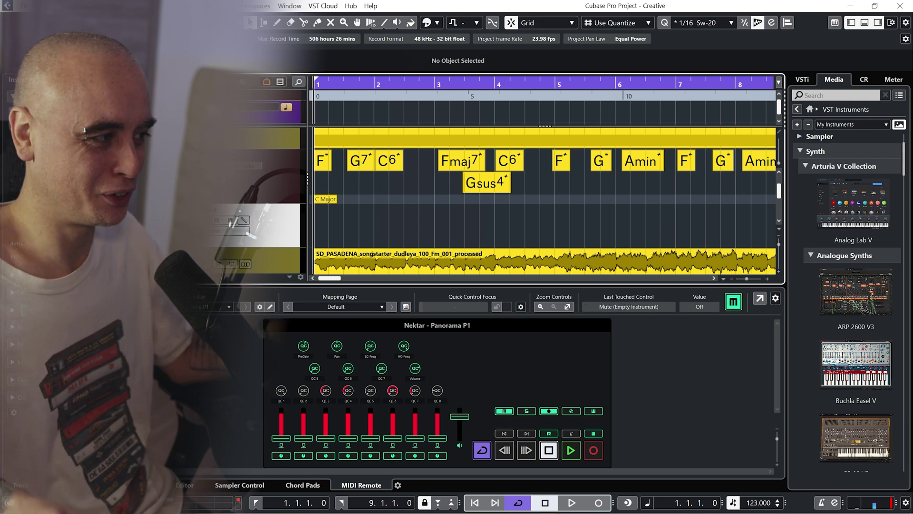
pyautogui.press('m')
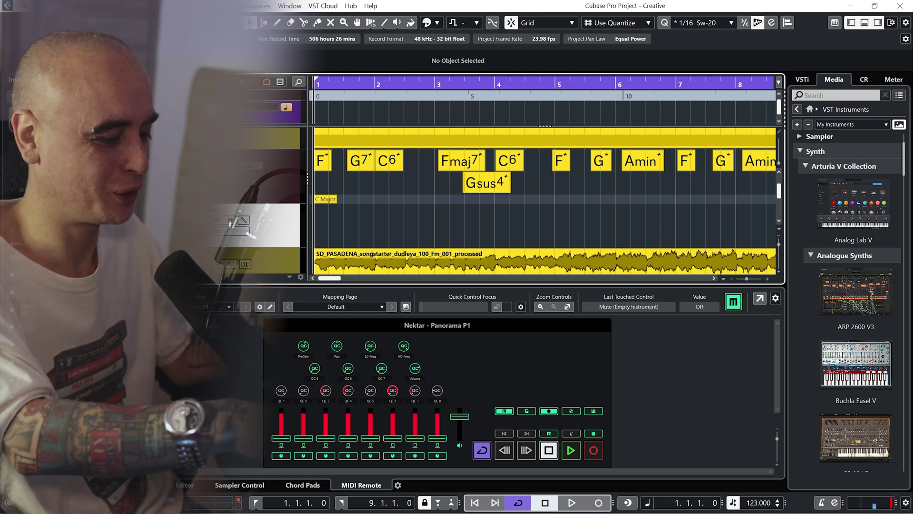
pyautogui.press('space')
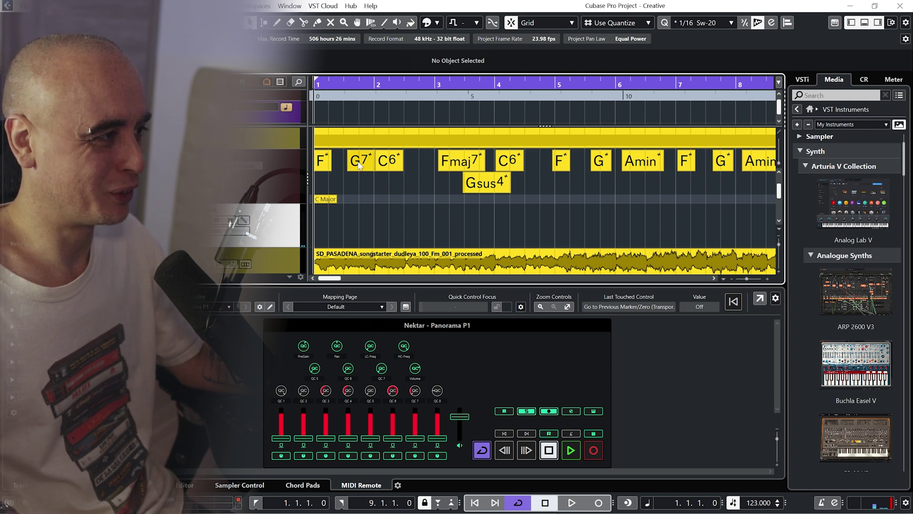
pyautogui.click(402, 161)
pyautogui.moveTo(476, 161); pyautogui.dragTo(467, 183)
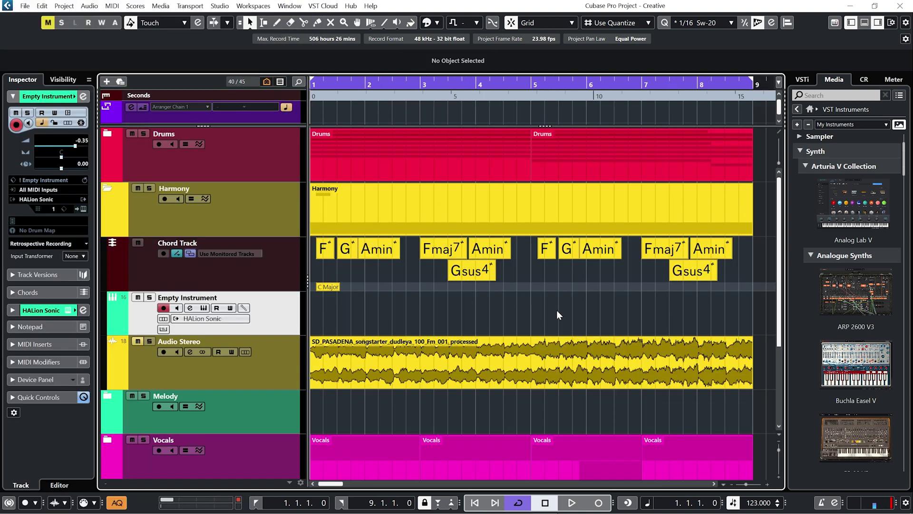
# Play back the edited chord progression, then stop at bar 1
pyautogui.press('space')
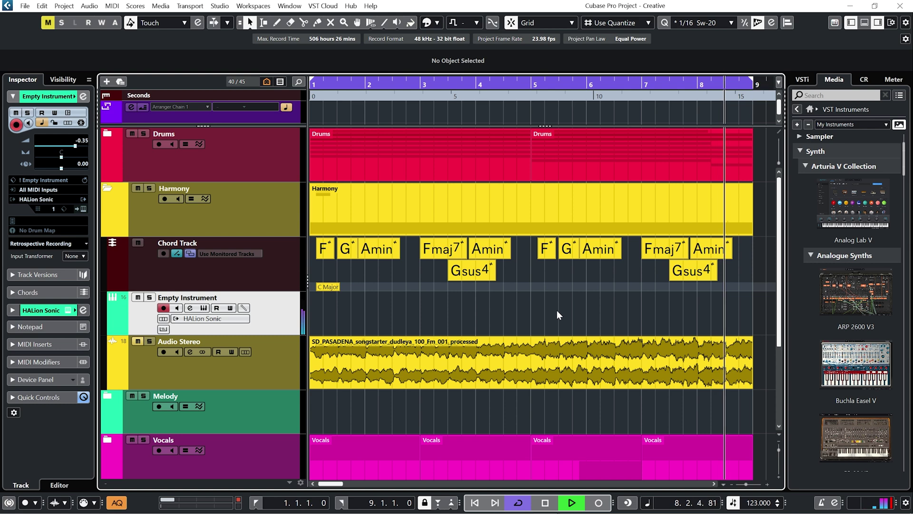
pyautogui.press('space')
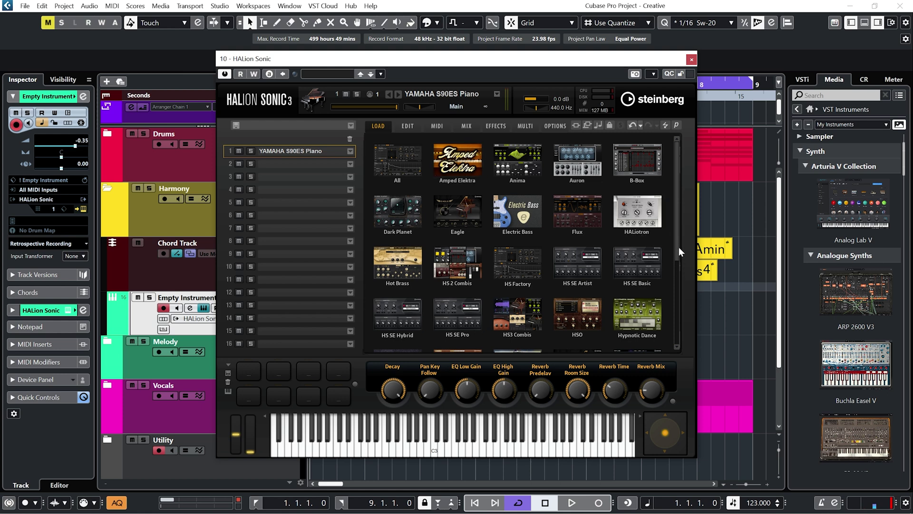
# Browse the Verve library presets and play the project to audition the piano
pyautogui.moveTo(678, 247); pyautogui.dragTo(678, 327)
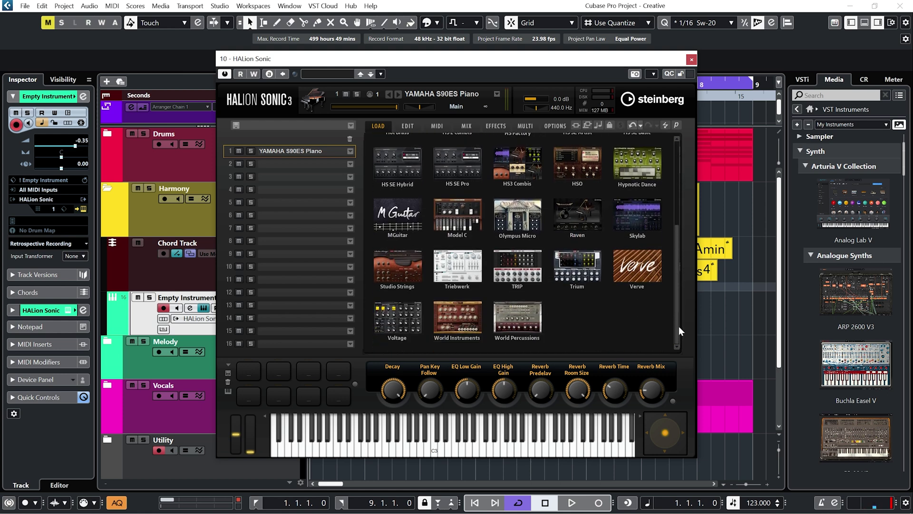
pyautogui.click(633, 281)
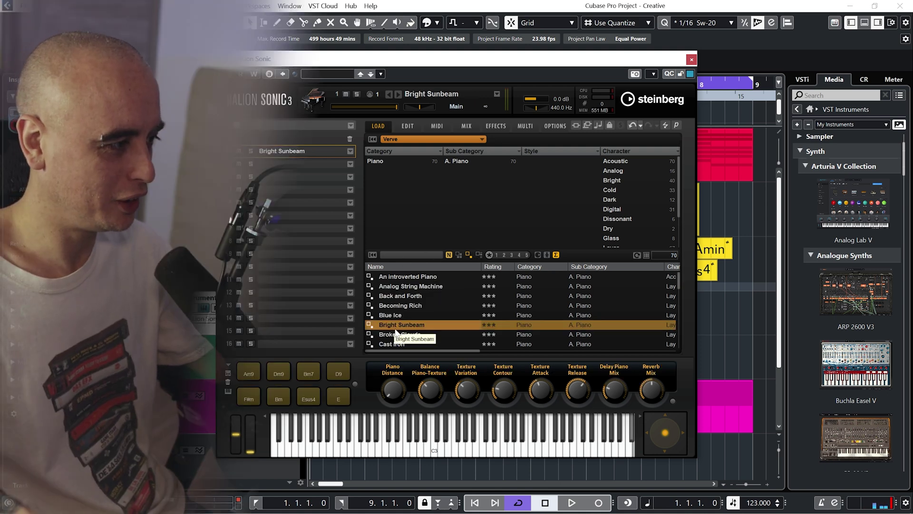
pyautogui.press('space')
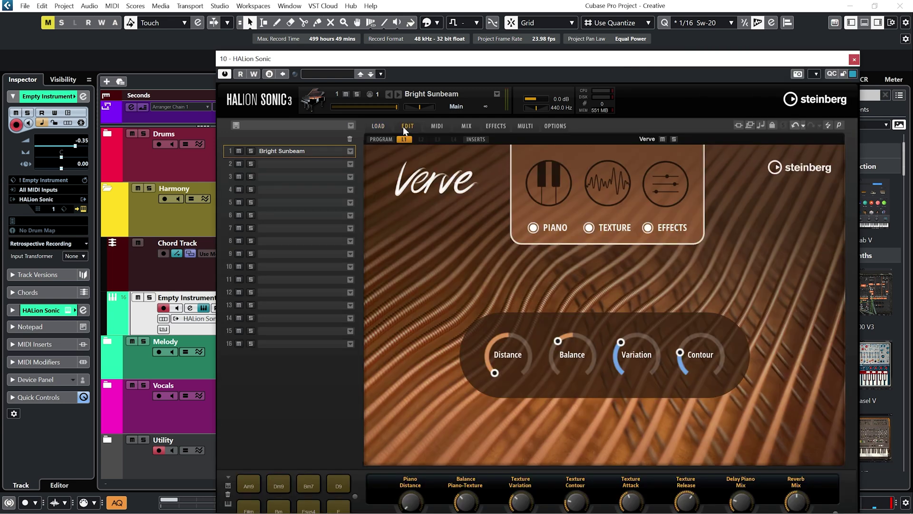
# Turn off the Verve piano's delay and reverb effects
pyautogui.moveTo(445, 60); pyautogui.dragTo(376, 15)
pyautogui.click(480, 138)
pyautogui.click(595, 154)
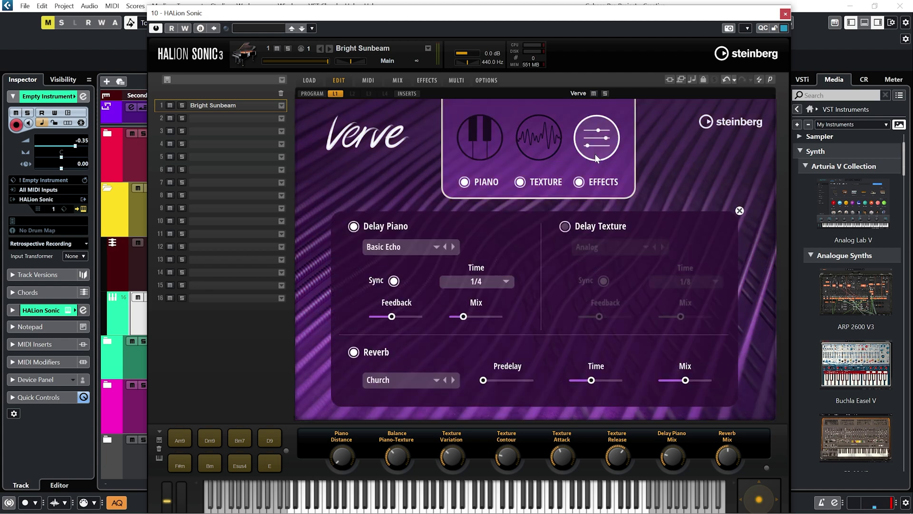
pyautogui.click(353, 227)
pyautogui.click(353, 353)
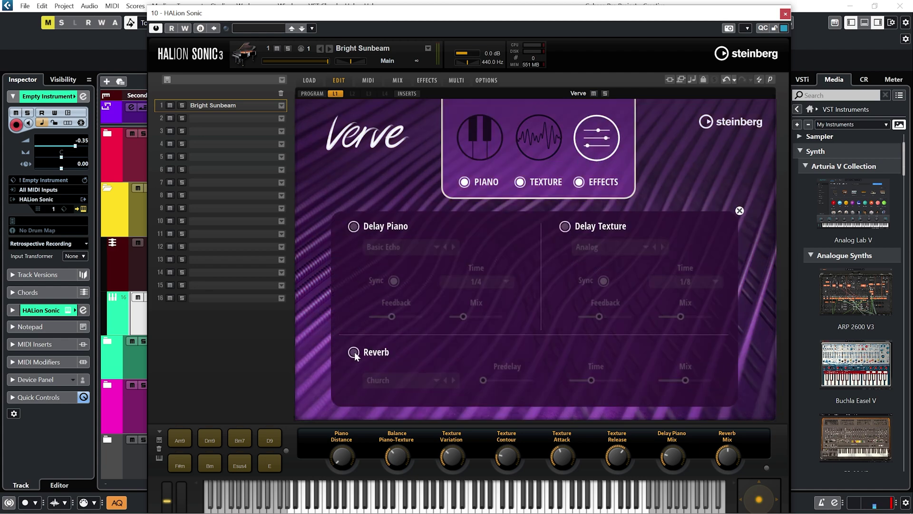
pyautogui.click(319, 104)
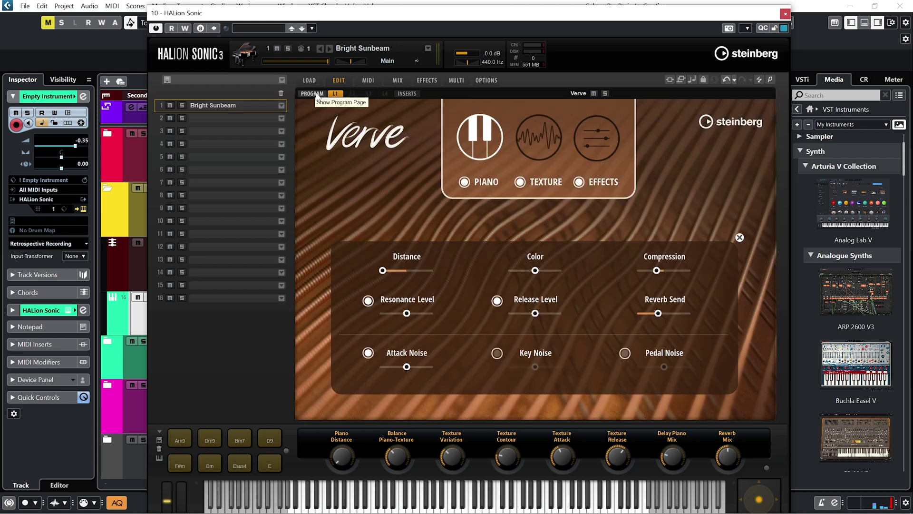
# Activate the FlexPhraser on the Verve layer with the Chord Arpeggio 04 phrase
pyautogui.click(315, 93)
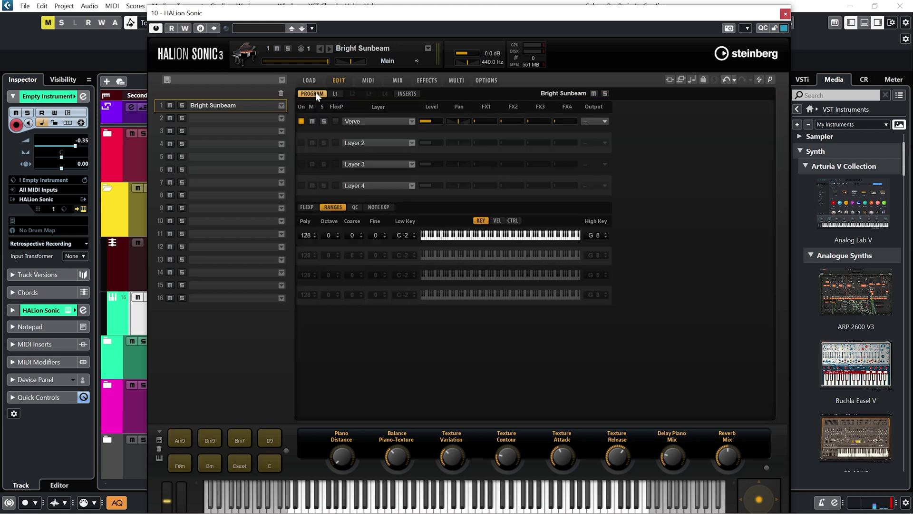
pyautogui.click(308, 208)
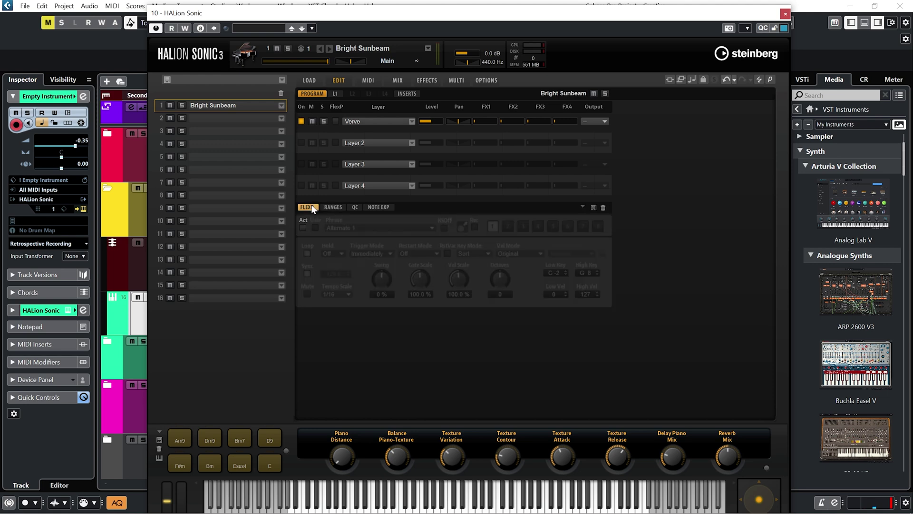
pyautogui.click(303, 227)
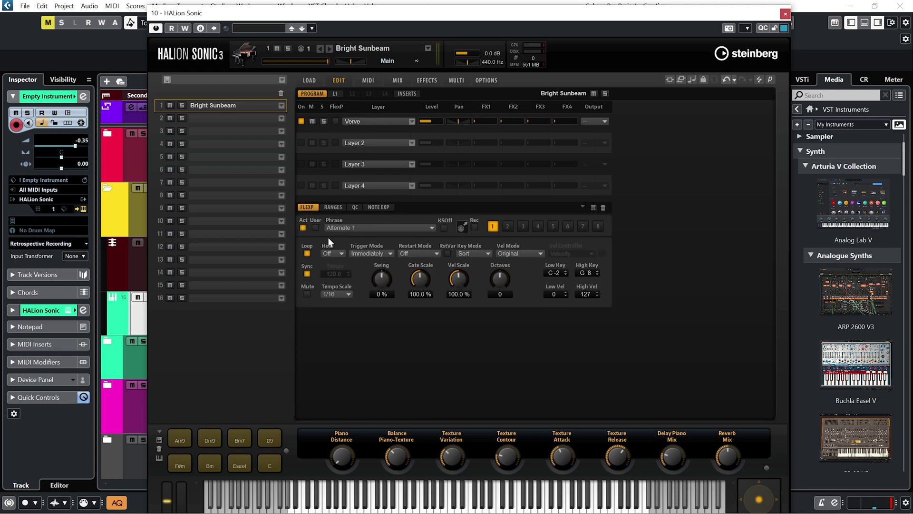
pyautogui.click(427, 228)
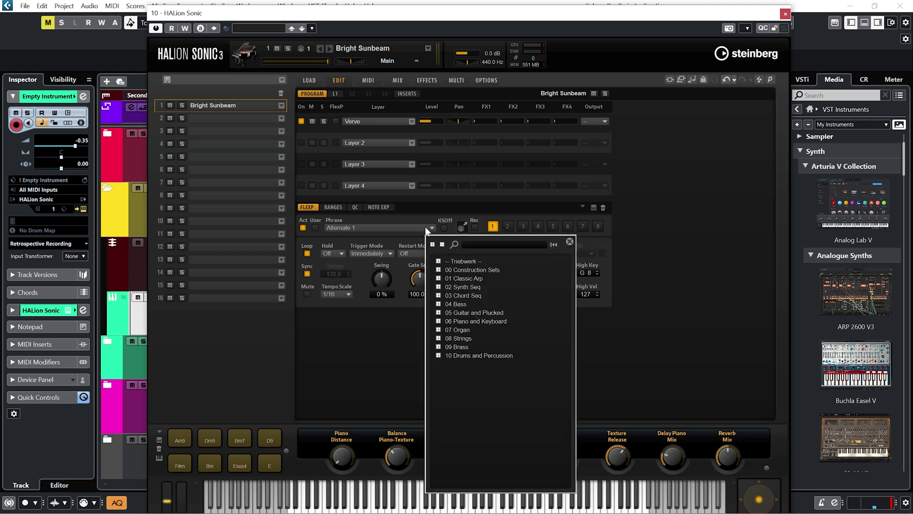
pyautogui.click(510, 329)
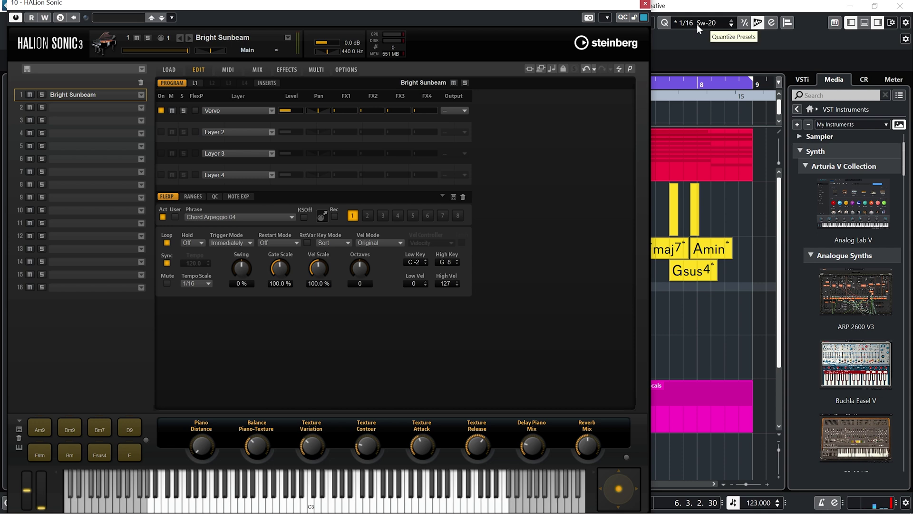
pyautogui.moveTo(412, 10); pyautogui.dragTo(544, 15)
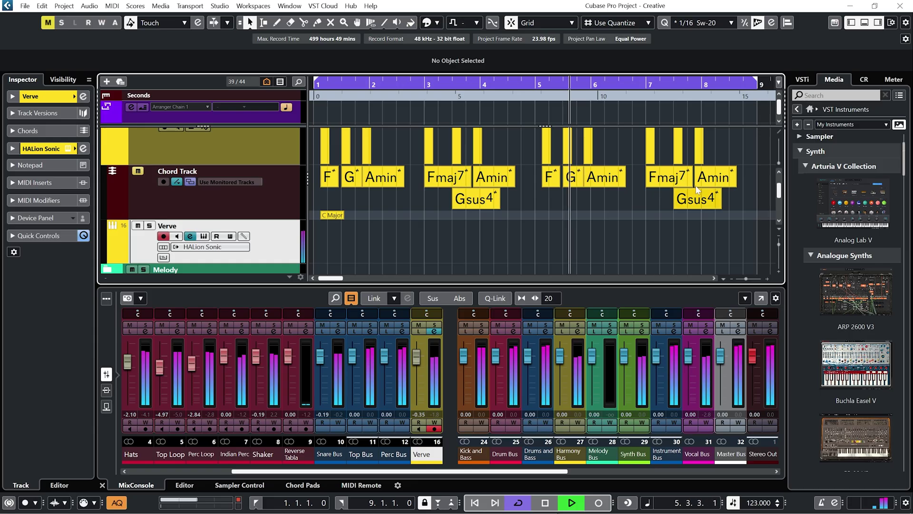
# Copy the chord events onto the Verve track as MIDI spanning bars 1 to 9
pyautogui.click(325, 180)
pyautogui.moveTo(325, 180); pyautogui.dragTo(321, 230)
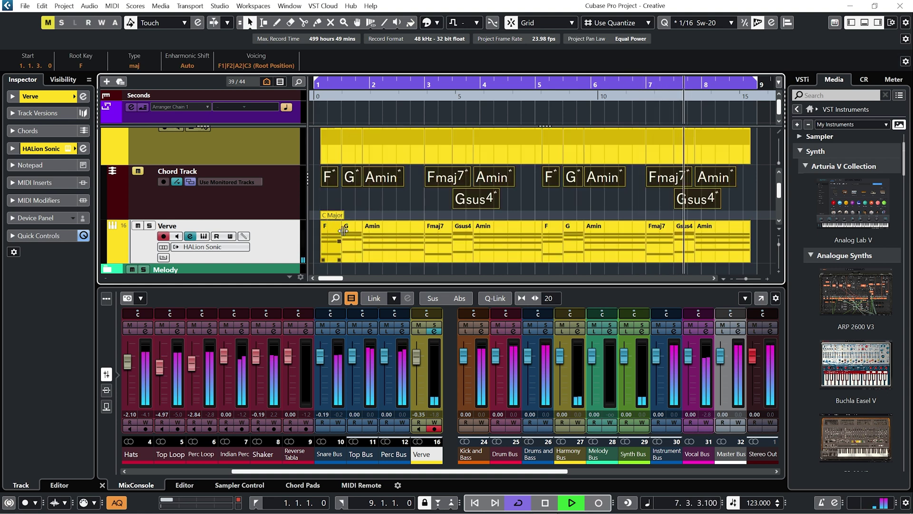
pyautogui.click(313, 258)
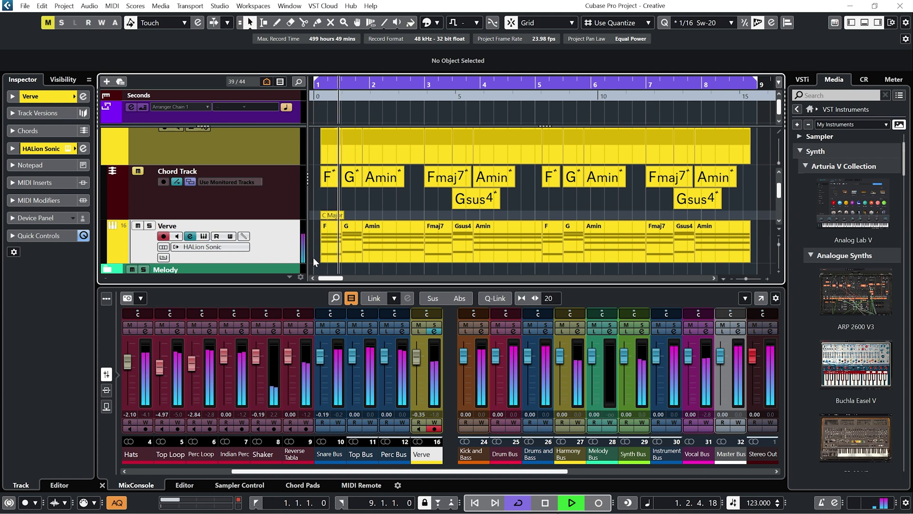
pyautogui.moveTo(324, 260); pyautogui.dragTo(314, 261)
pyautogui.moveTo(747, 259); pyautogui.dragTo(757, 260)
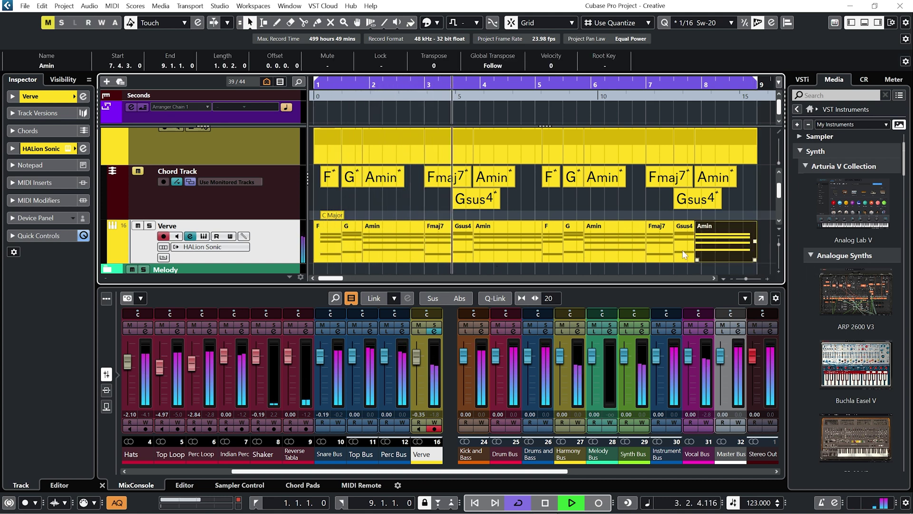
# Glue the chord events into one part and name the track Verve
pyautogui.rightClick(469, 257)
pyautogui.click(530, 256)
pyautogui.click(327, 239)
pyautogui.click(327, 239)
pyautogui.click(326, 238)
pyautogui.click(326, 237)
pyautogui.click(326, 236)
pyautogui.click(326, 236)
pyautogui.click(324, 236)
pyautogui.click(325, 235)
pyautogui.click(324, 235)
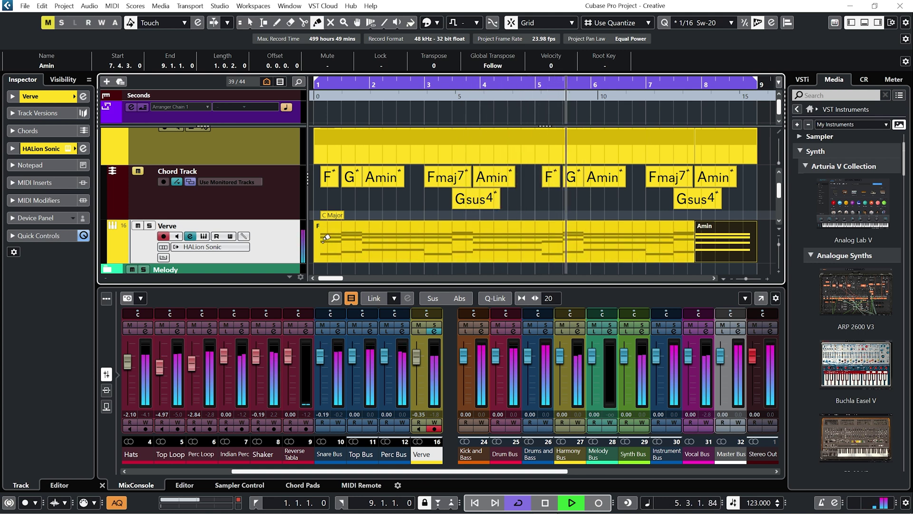
pyautogui.click(323, 235)
pyautogui.click(322, 234)
pyautogui.doubleClick(167, 226)
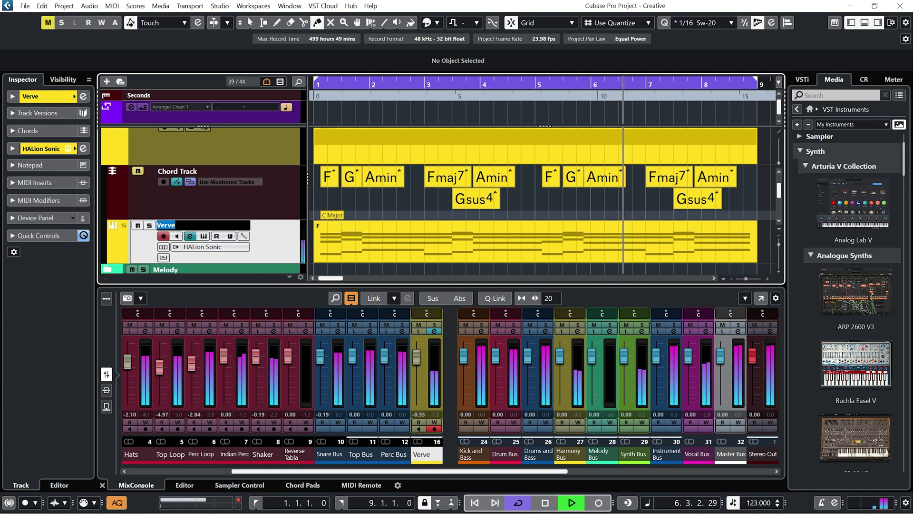
pyautogui.hotkey('alt', 'Return')
# Activate the piano's FlexPhraser with the Dance Sequence 03 phrase and audition it
pyautogui.click(538, 239)
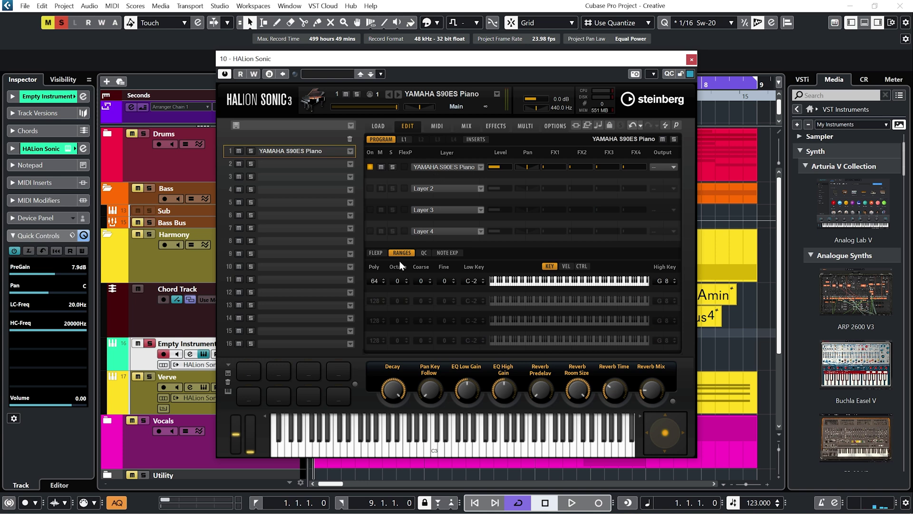
pyautogui.click(377, 252)
pyautogui.click(372, 274)
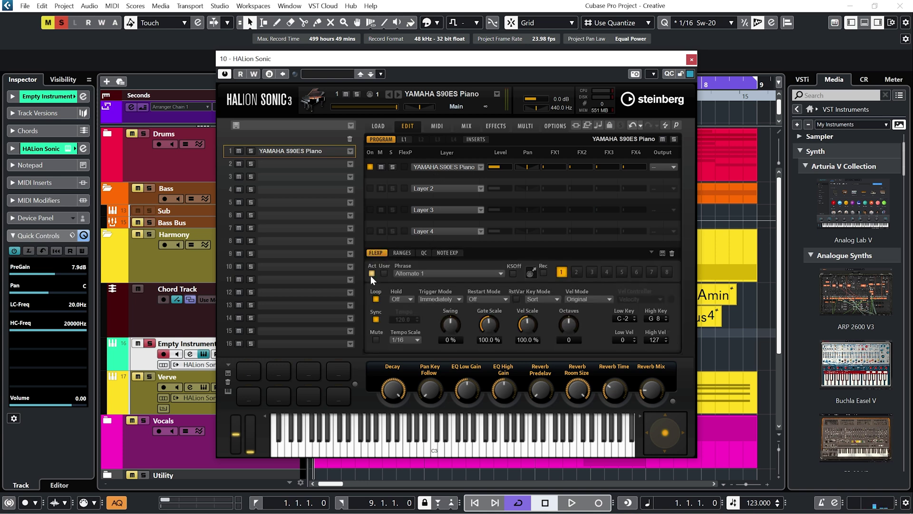
pyautogui.click(472, 273)
pyautogui.click(532, 365)
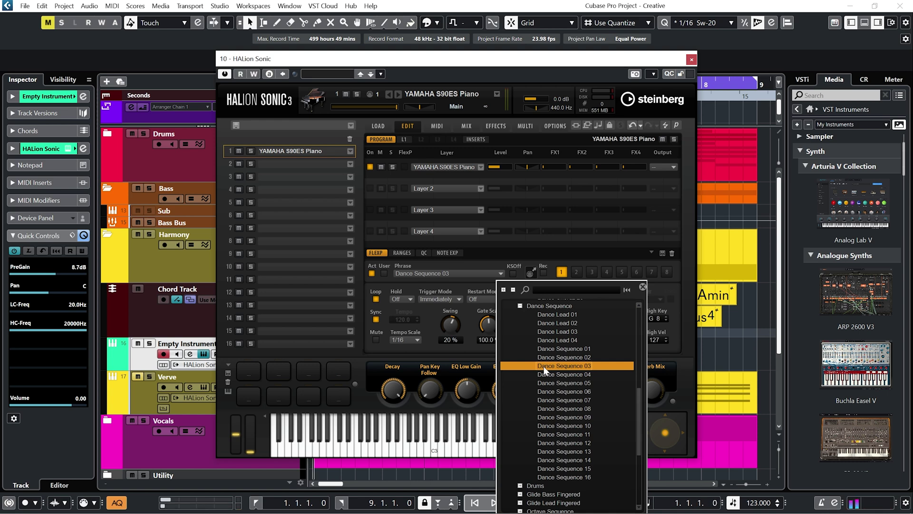
pyautogui.press('space')
pyautogui.click(472, 351)
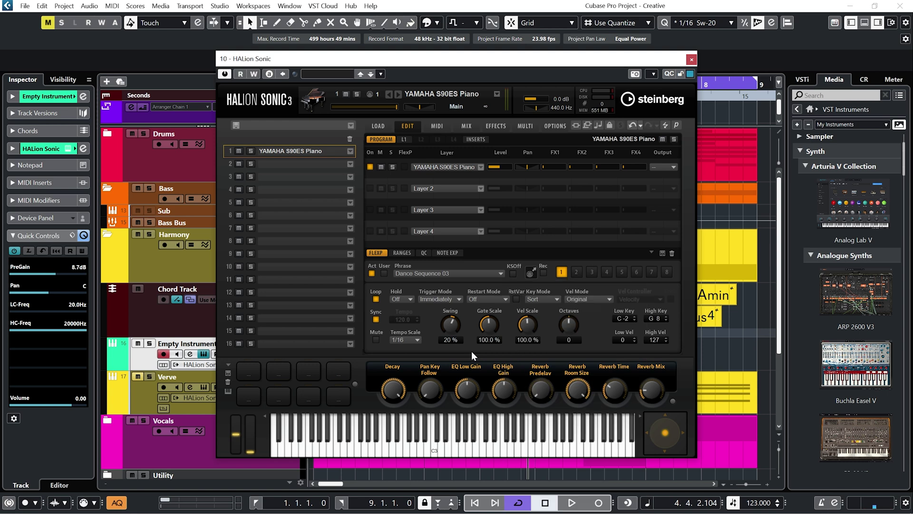
# Record the phrase from bar 1 and place its MIDI on the track at bar 9
pyautogui.press('KP_Decimal')
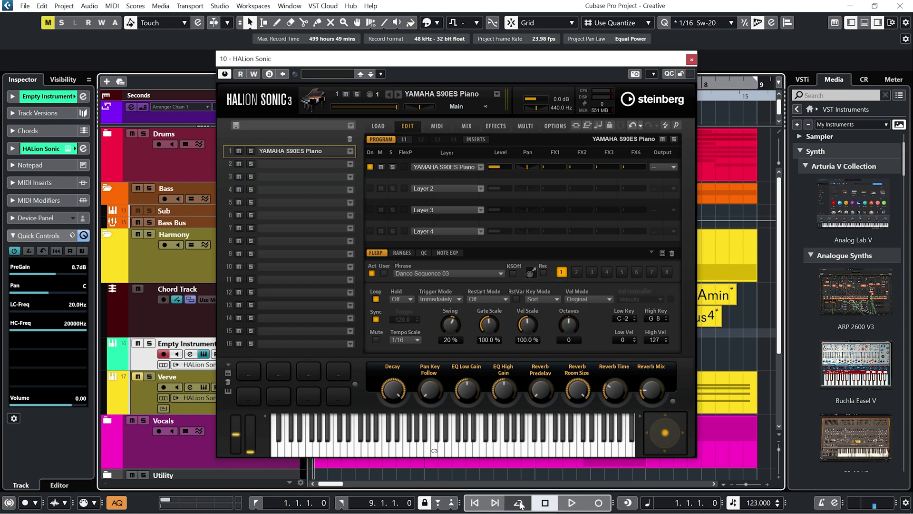
pyautogui.click(544, 272)
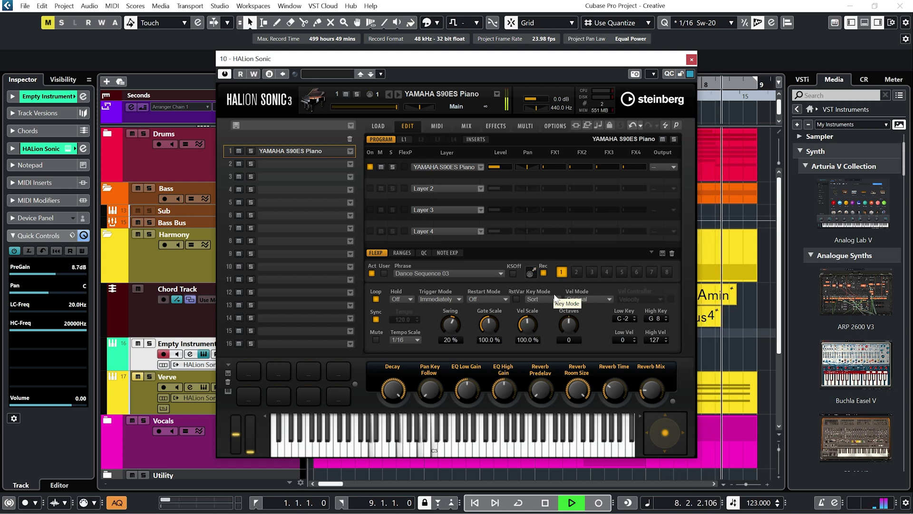
pyautogui.press('space')
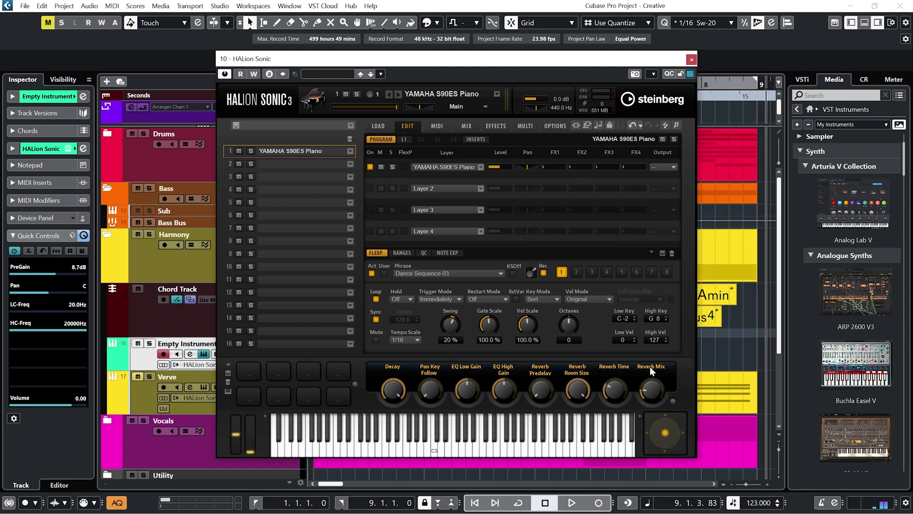
pyautogui.moveTo(746, 483); pyautogui.dragTo(741, 480)
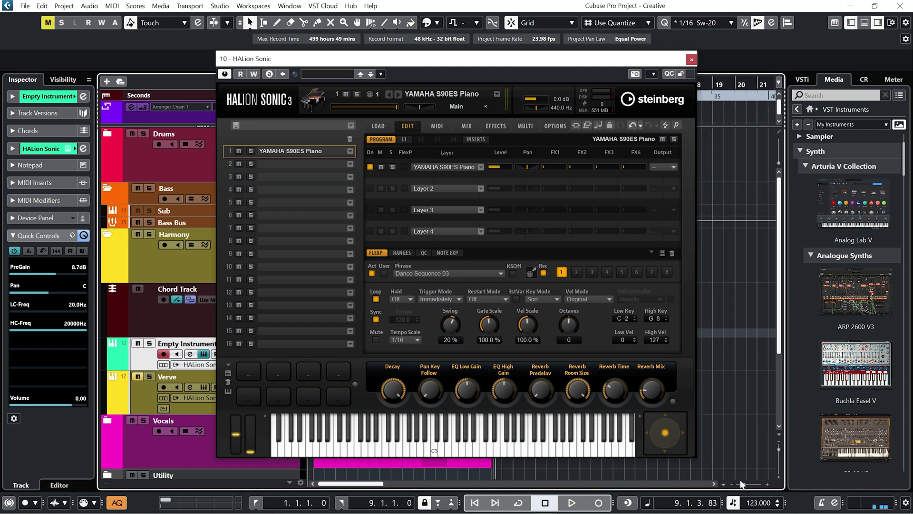
pyautogui.moveTo(548, 61); pyautogui.dragTo(313, 49)
pyautogui.moveTo(297, 262); pyautogui.dragTo(349, 277)
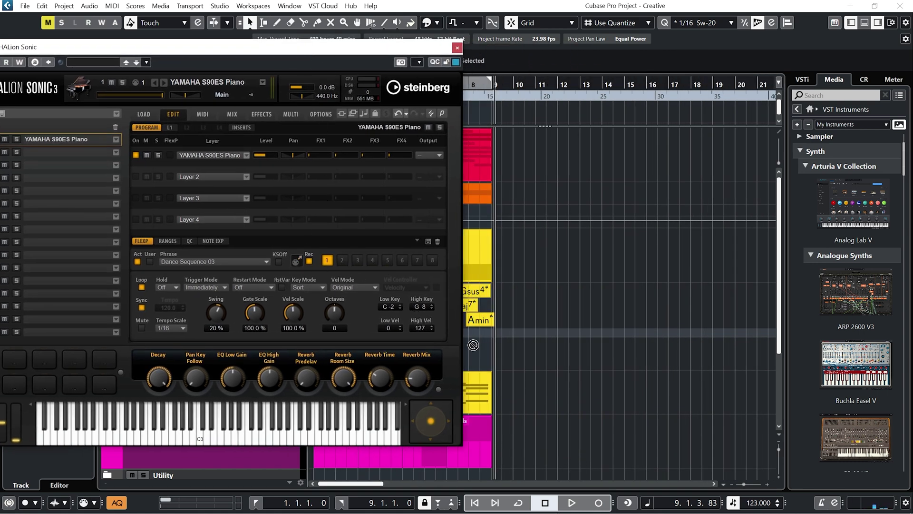
pyautogui.moveTo(475, 348); pyautogui.dragTo(494, 346)
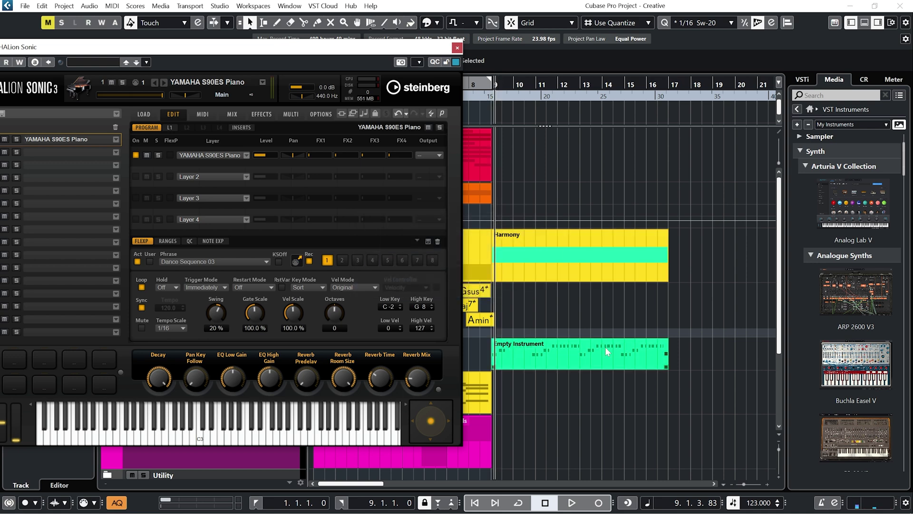
# Close HALion Sonic, select the Sub track, and view its synth's modulation matrix and effects pages
pyautogui.click(457, 47)
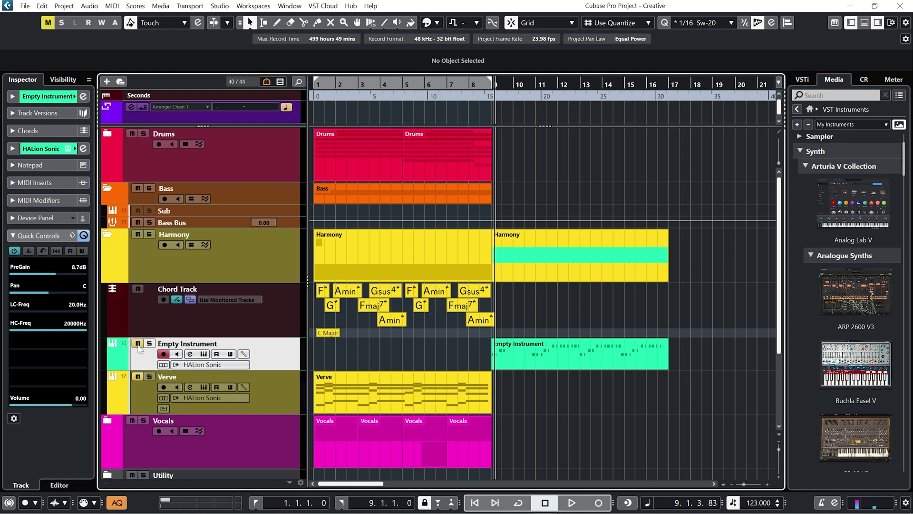
pyautogui.click(280, 213)
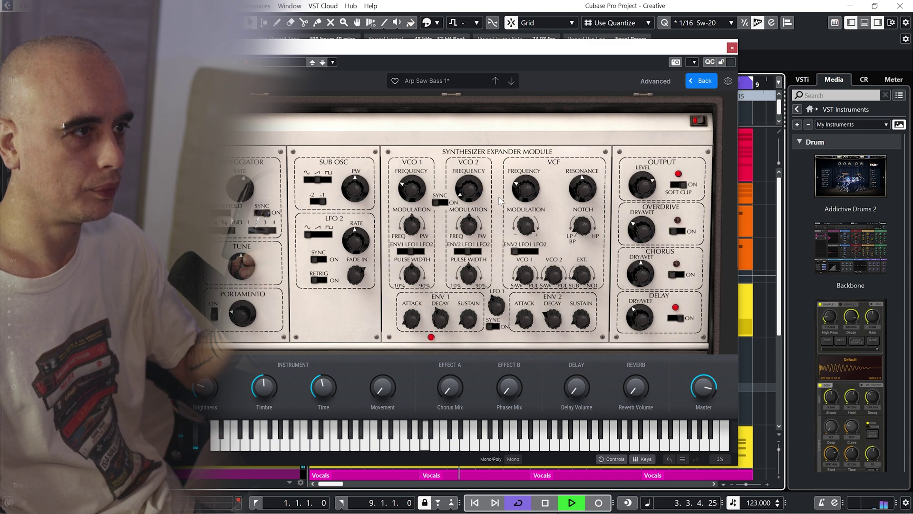
pyautogui.click(654, 81)
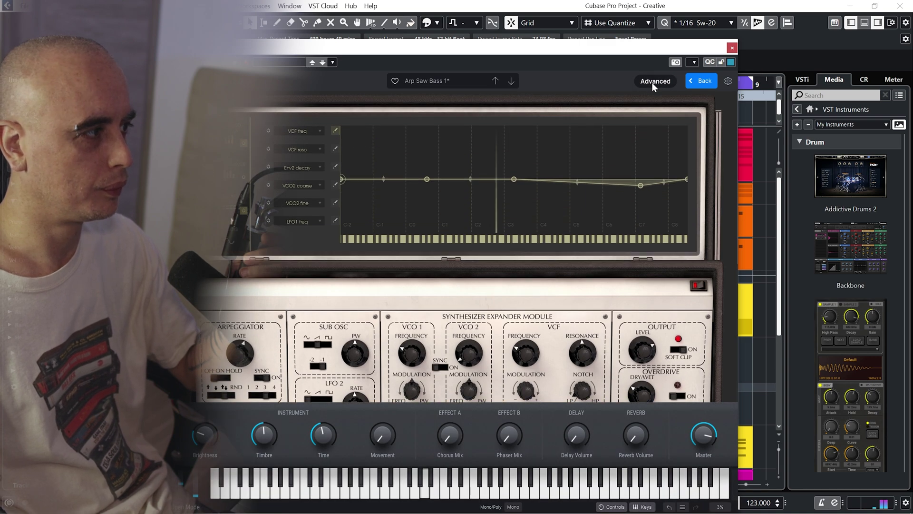
pyautogui.click(225, 217)
pyautogui.click(227, 240)
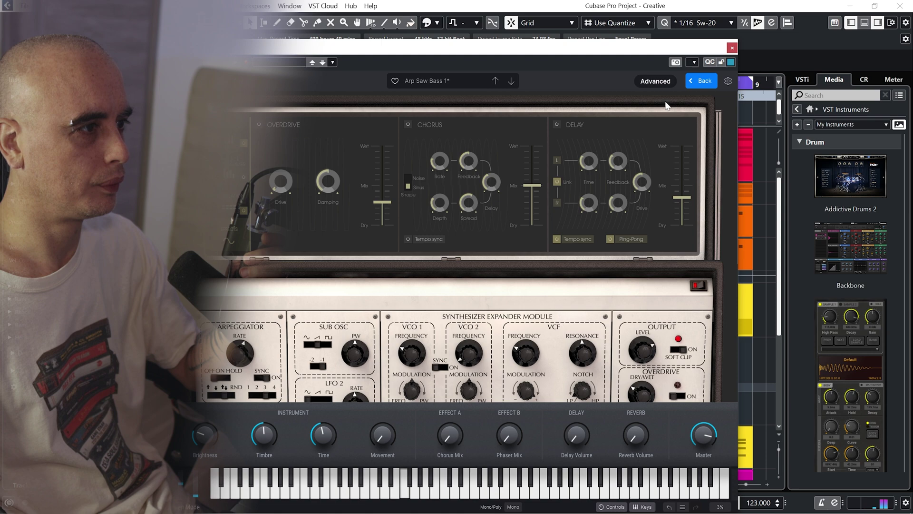
pyautogui.click(657, 81)
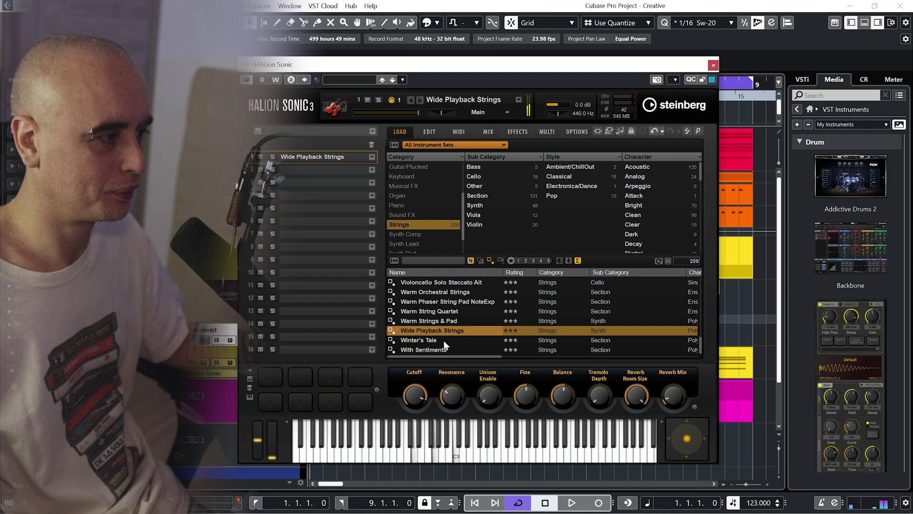
# Scroll the Strings preset list and load Big Symphony Strings into slot 1
pyautogui.moveTo(700, 348); pyautogui.dragTo(696, 276)
pyautogui.click(453, 278)
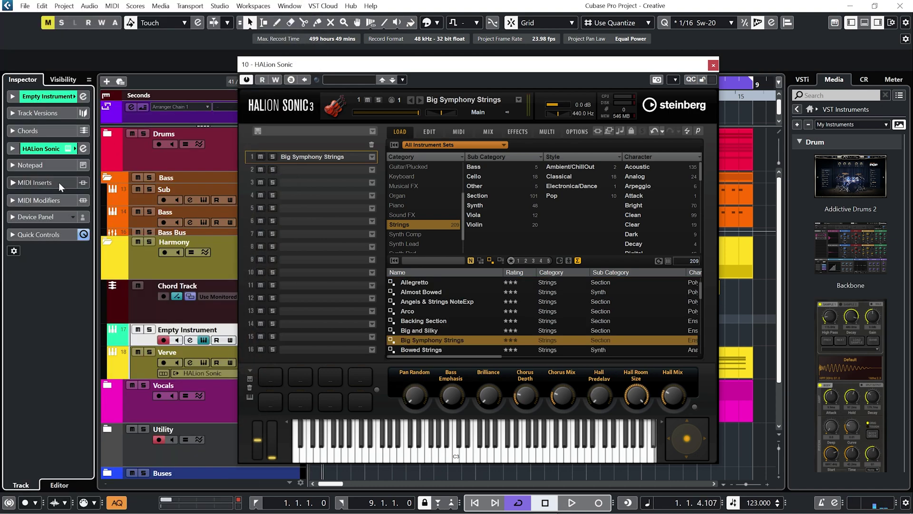
# Apply the Transpose +1 Octave MIDI Modifiers preset (Transpose 12) to the Empty Instrument track and stop playback
pyautogui.click(40, 200)
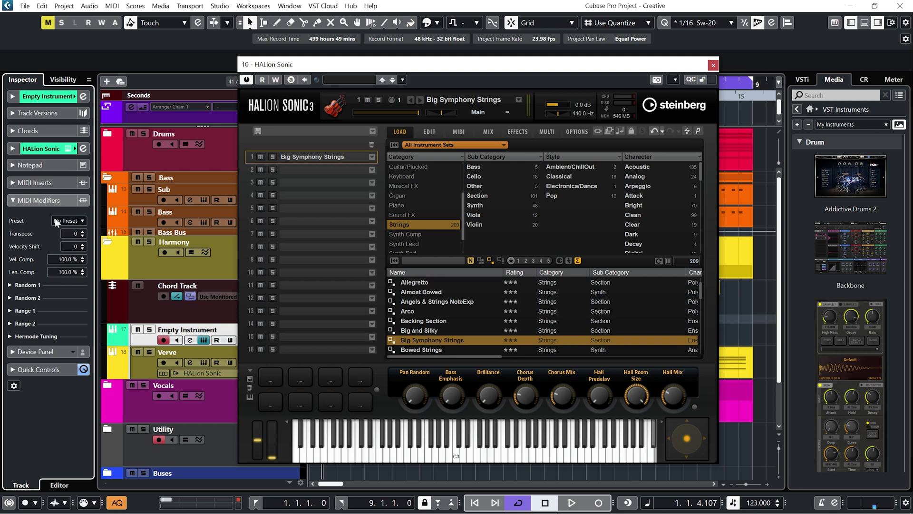
pyautogui.click(82, 221)
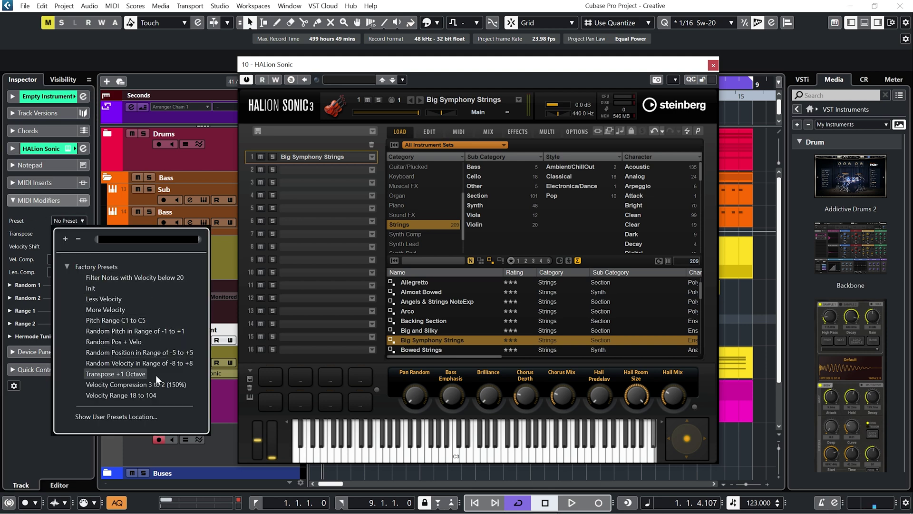
pyautogui.click(143, 374)
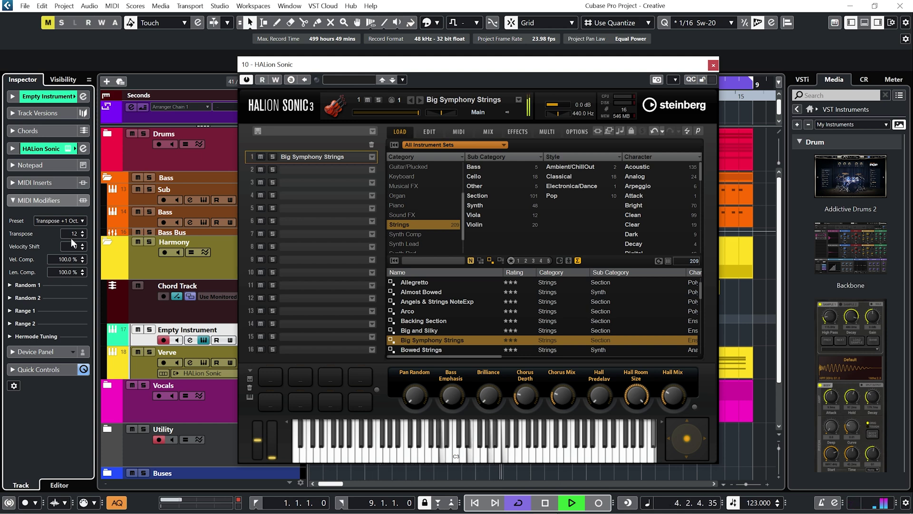
pyautogui.press('space')
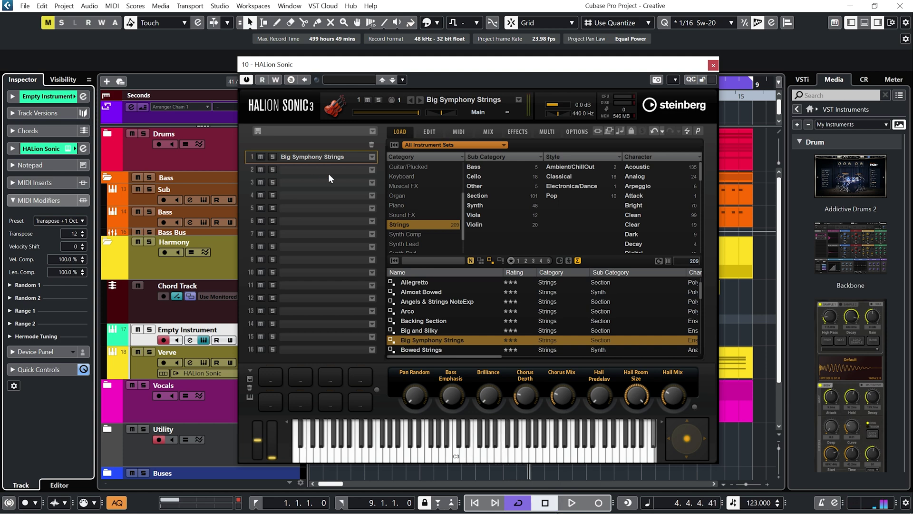
# Enable HALion Sonic's FlexPhraser on Big Symphony Strings and select the 08 Strings > Genre > Smooth 1E phrase
pyautogui.click(429, 131)
pyautogui.click(394, 278)
pyautogui.click(505, 280)
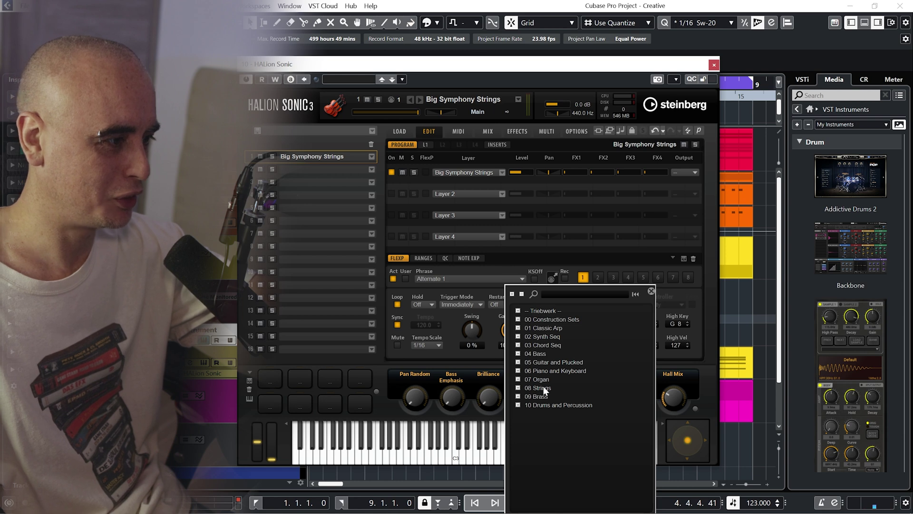
pyautogui.click(518, 388)
pyautogui.click(529, 404)
pyautogui.moveTo(647, 365); pyautogui.dragTo(650, 408)
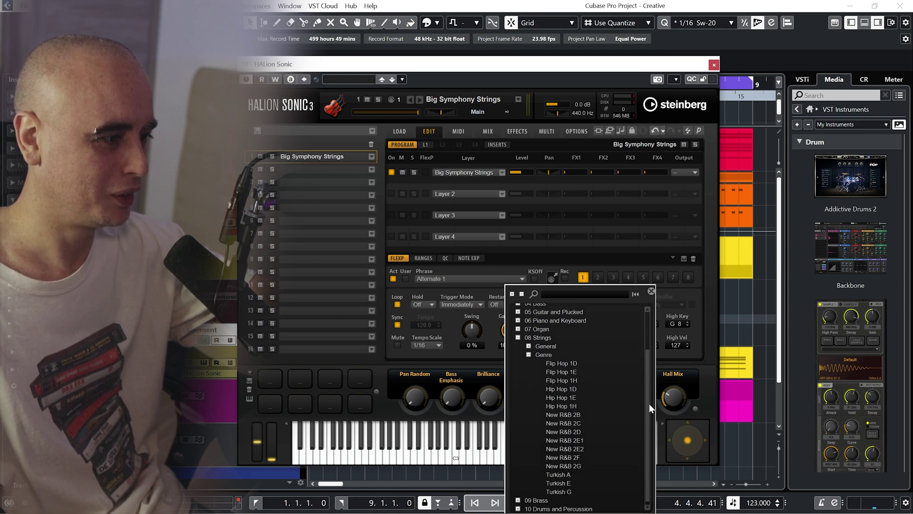
pyautogui.click(566, 363)
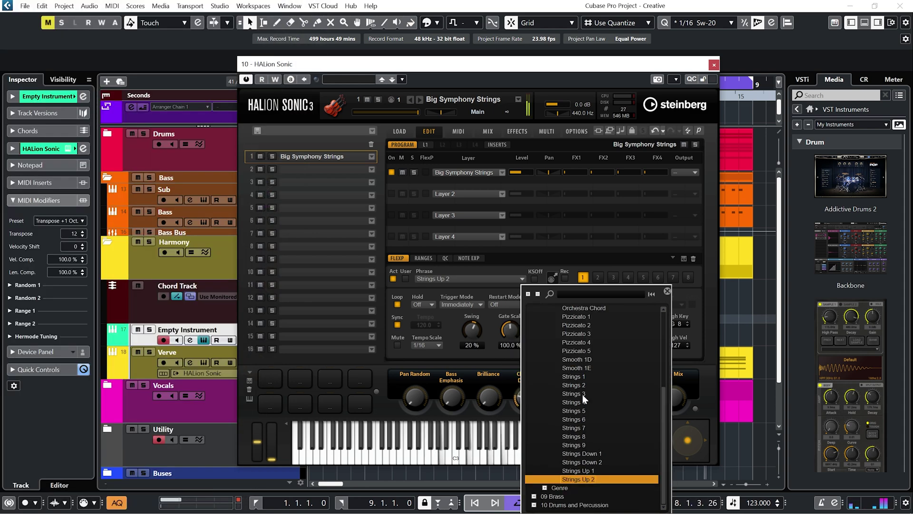
pyautogui.click(586, 368)
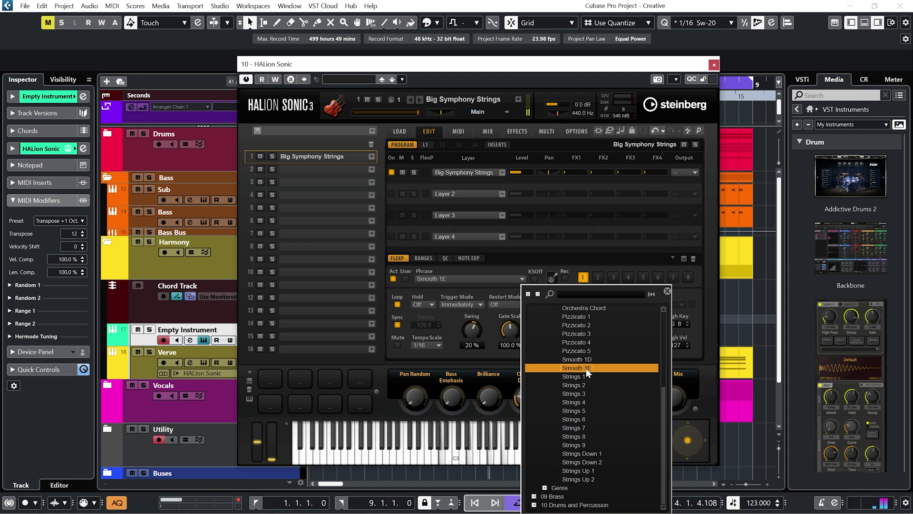
pyautogui.click(586, 368)
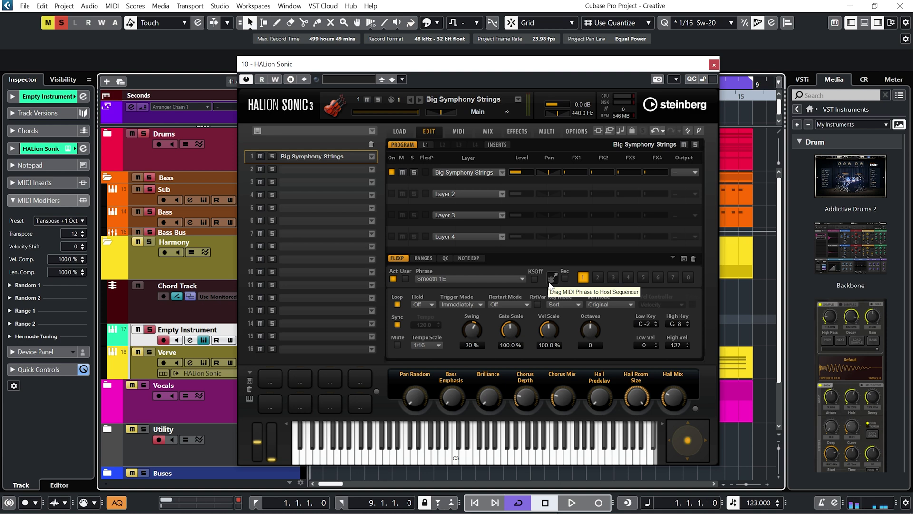
# Record the Smooth 1E phrase with FlexPhraser Rec and drag the resulting MIDI part onto the Empty Instrument track
pyautogui.click(565, 278)
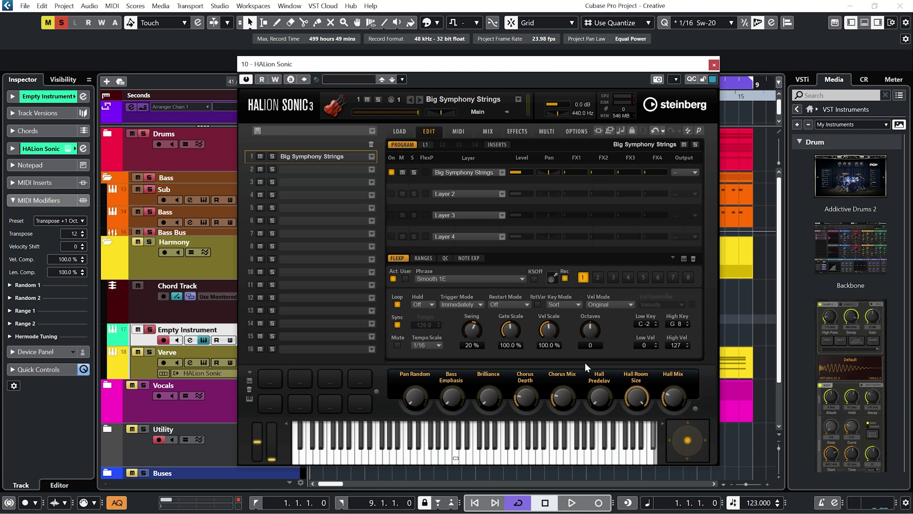
pyautogui.click(519, 503)
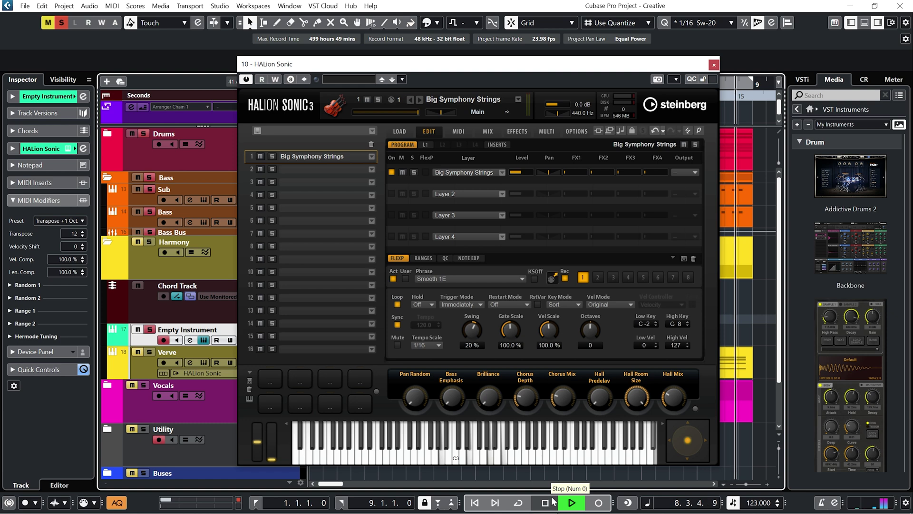
pyautogui.click(552, 500)
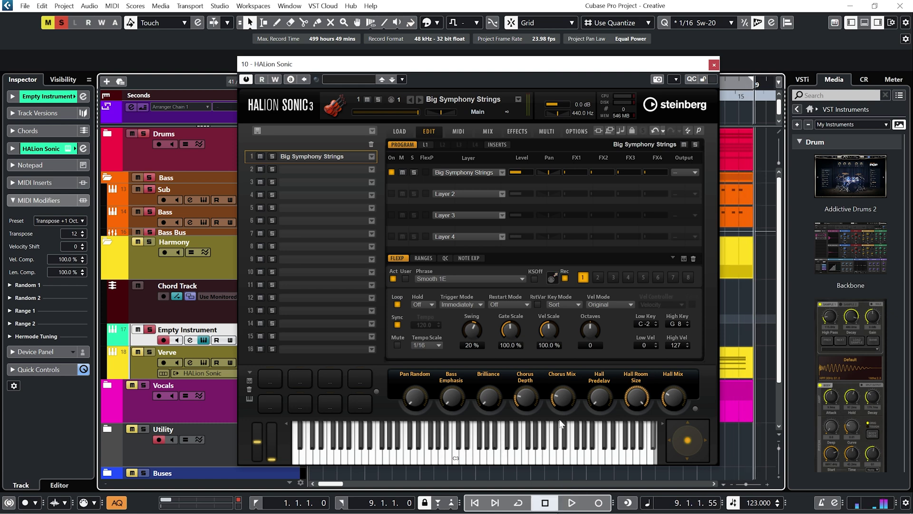
pyautogui.click(565, 278)
pyautogui.moveTo(549, 279); pyautogui.dragTo(699, 299)
pyautogui.moveTo(757, 338); pyautogui.dragTo(758, 338)
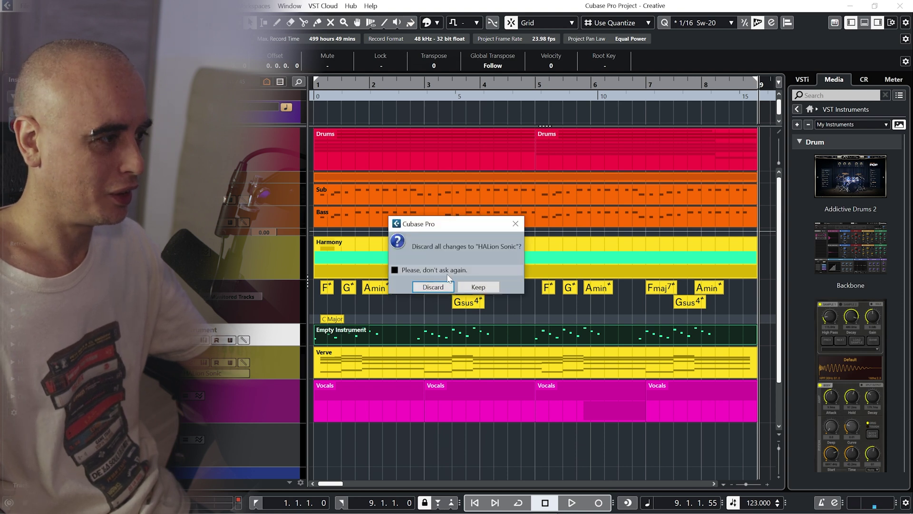
# Discard HALion Sonic's changes and reset the Strings track's MIDI Modifiers preset to Init, restoring Transpose 0
pyautogui.click(441, 287)
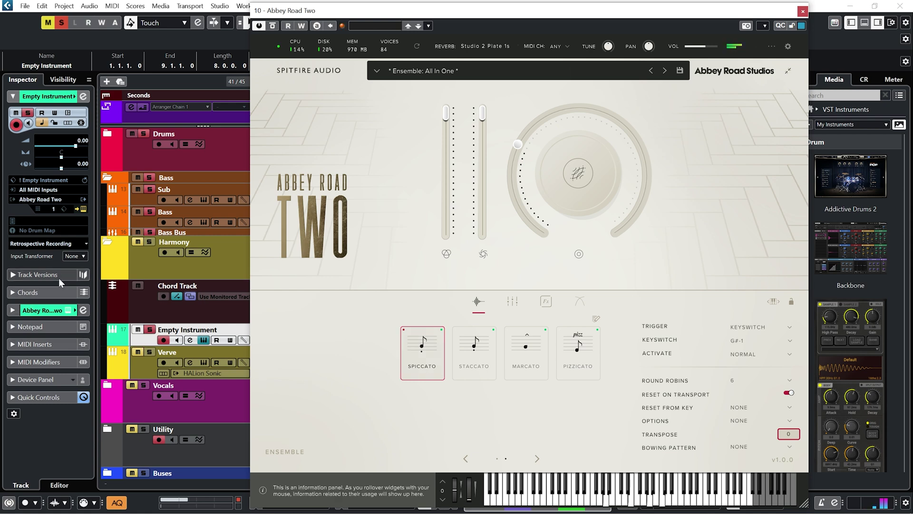
pyautogui.click(12, 347)
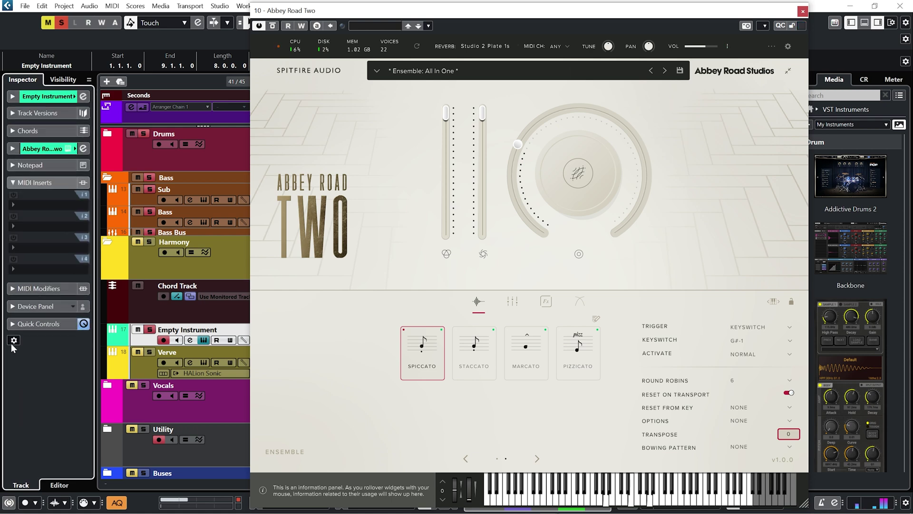
pyautogui.click(10, 287)
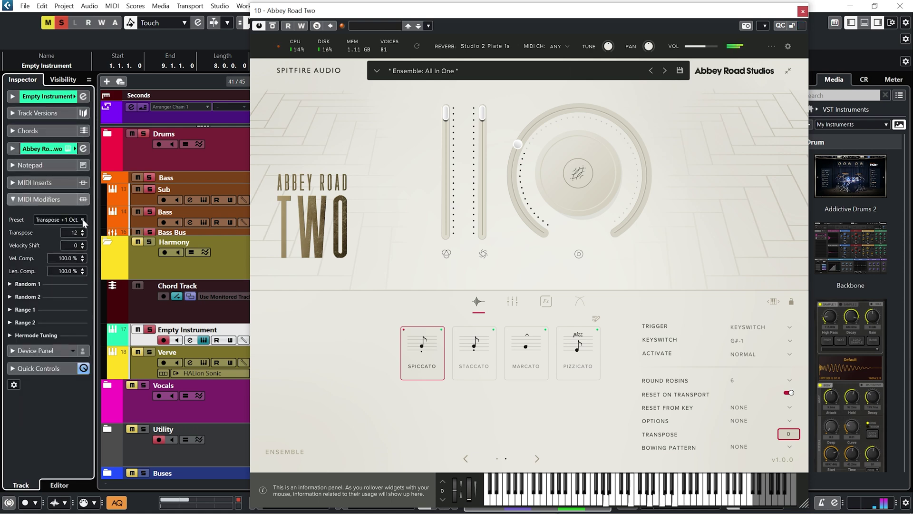
pyautogui.click(83, 219)
pyautogui.click(87, 290)
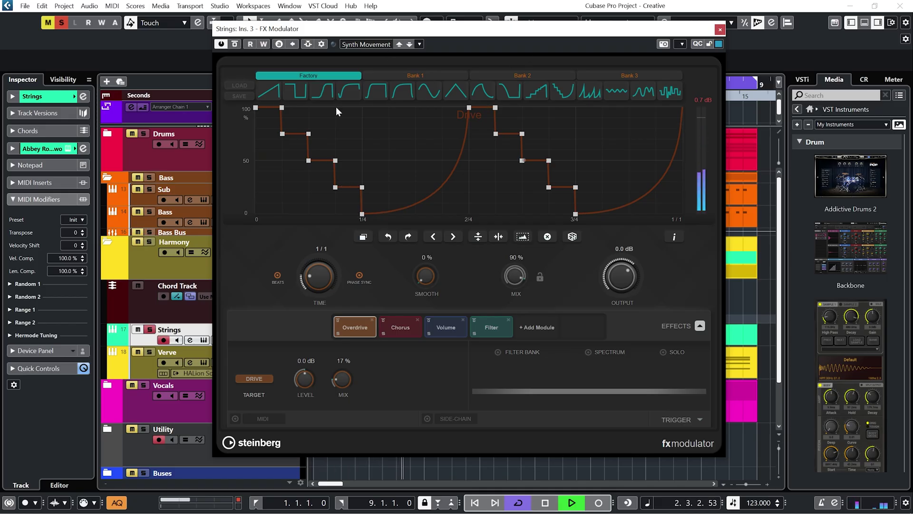
# Step the selection down past the Verve track so no tracks remain selected
pyautogui.press('Down')
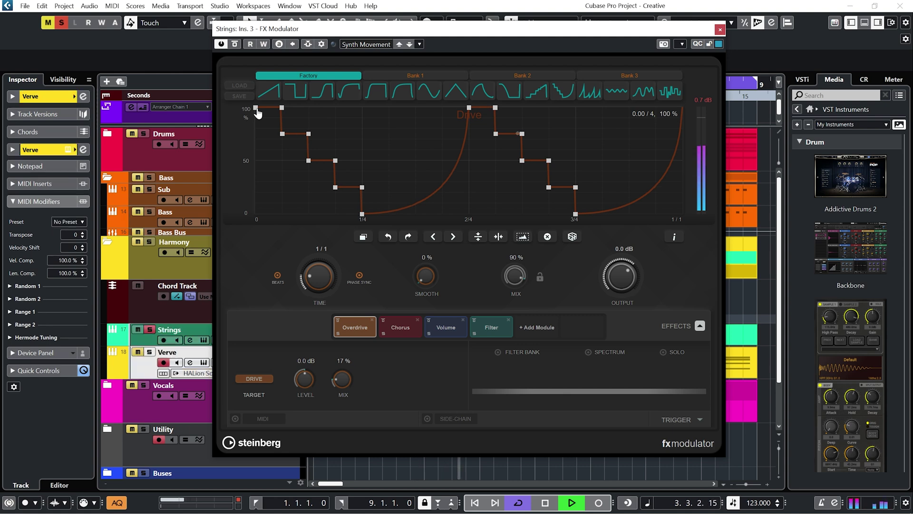
pyautogui.press('Down')
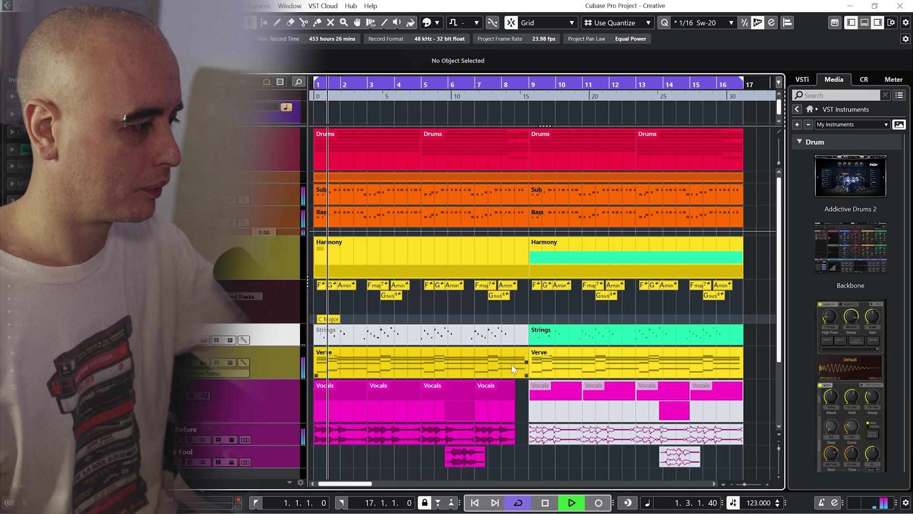
# Erase the Strings part before bar 9 and the vocal lane takes from bar 9 onward
pyautogui.rightClick(470, 348)
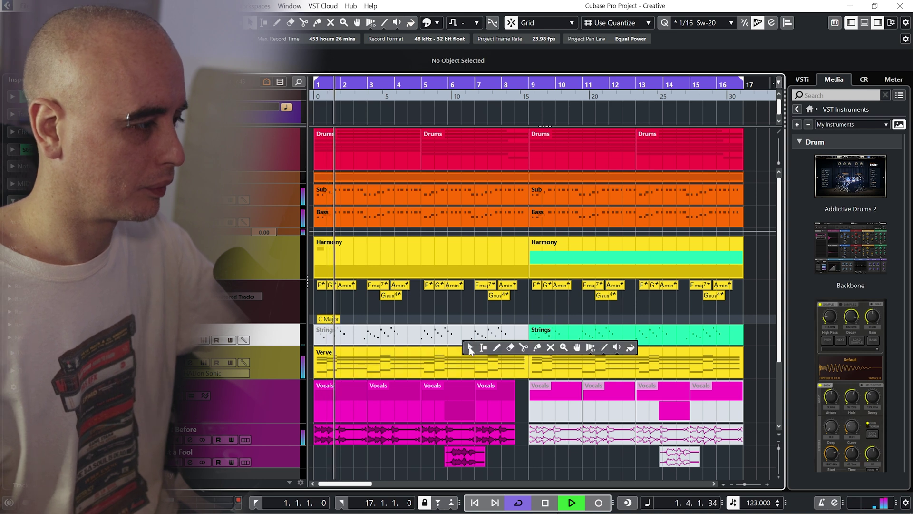
pyautogui.click(511, 347)
pyautogui.click(498, 329)
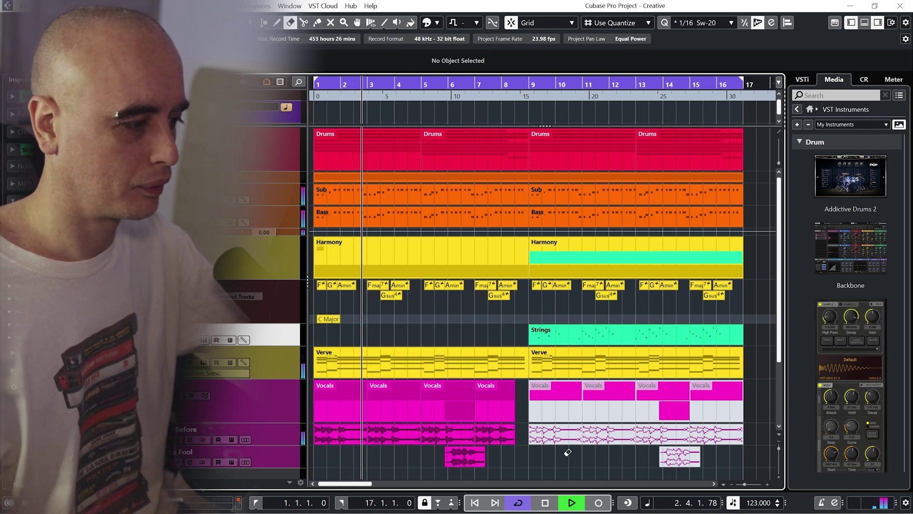
pyautogui.moveTo(575, 450)
pyautogui.mouseDown()
pyautogui.moveTo(612, 432)
pyautogui.moveTo(658, 430)
pyautogui.mouseUp()
pyautogui.click(676, 455)
# Unmute the remaining vocal event and trim its start to 16.2.3.0
pyautogui.rightClick(664, 448)
pyautogui.click(750, 444)
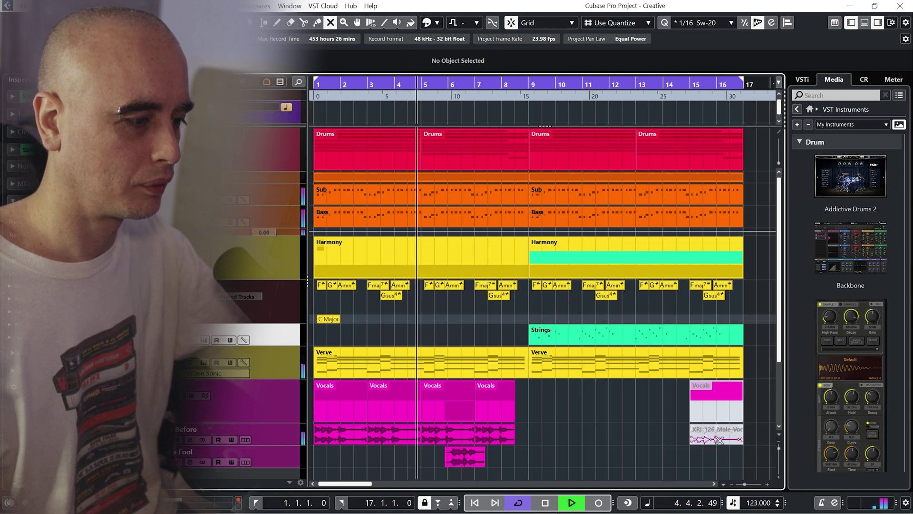
pyautogui.click(720, 438)
pyautogui.press('1')
pyautogui.moveTo(691, 441); pyautogui.dragTo(728, 443)
pyautogui.click(690, 427)
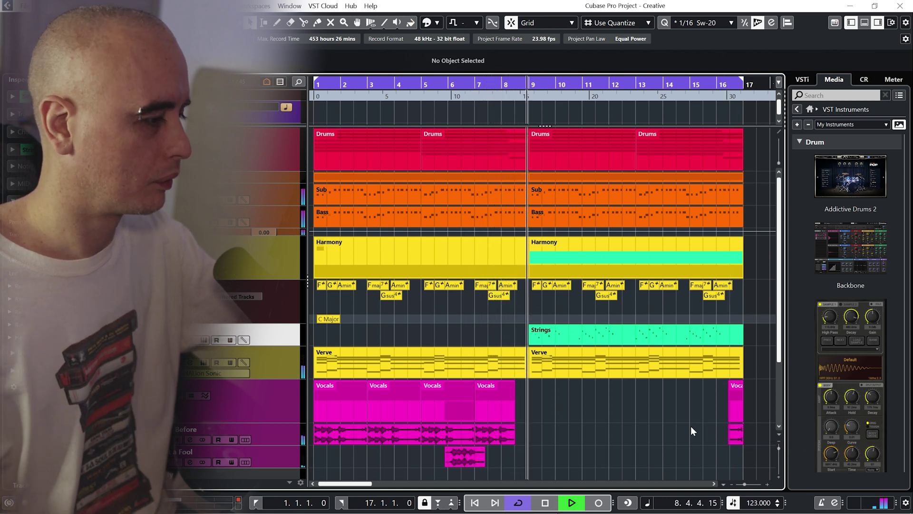